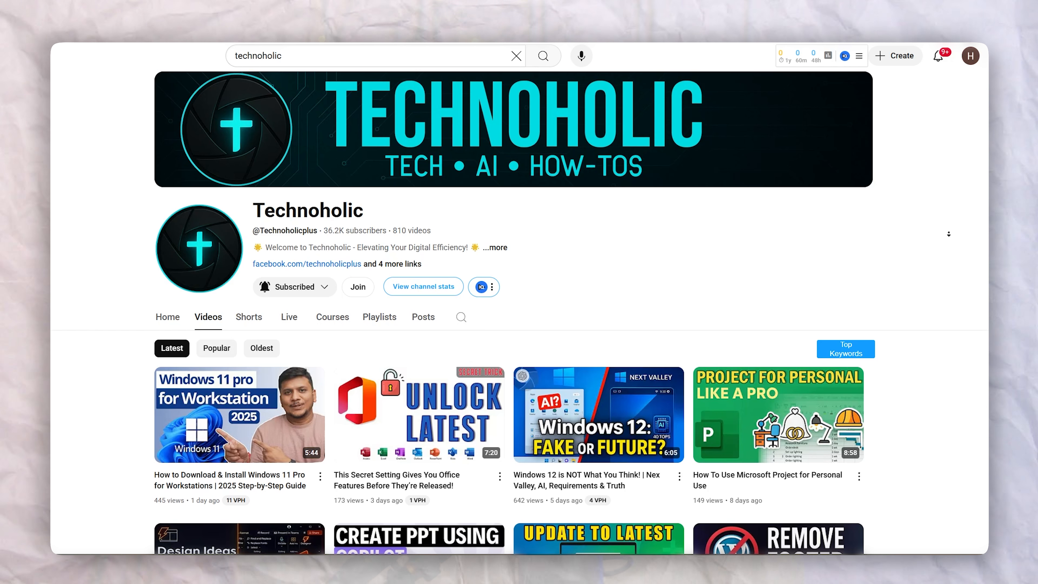
scroll(519, 310, "down", 3)
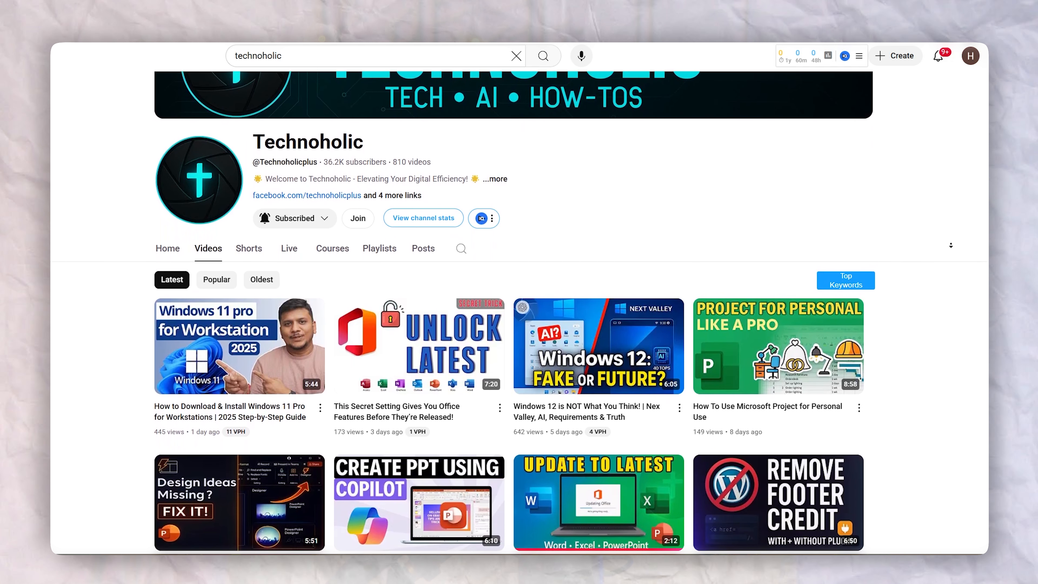
scroll(519, 311, "down", 4)
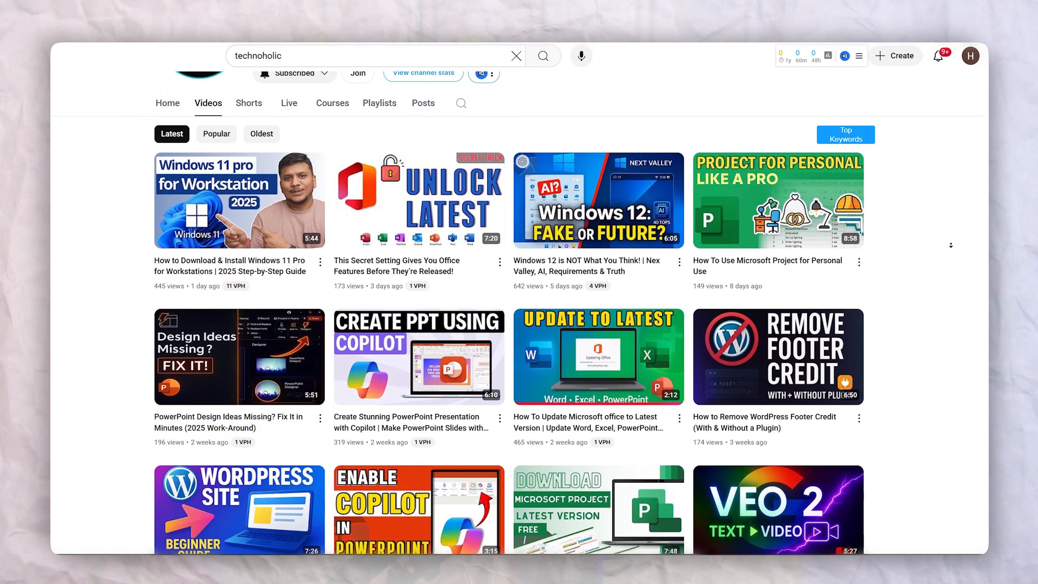
scroll(518, 311, "down", 4)
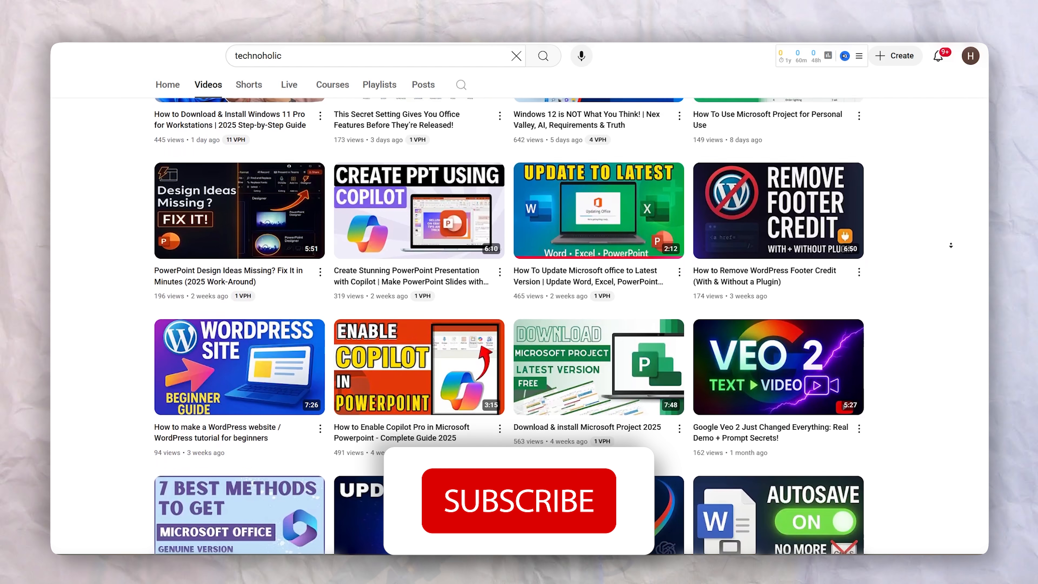
scroll(519, 311, "down", 4)
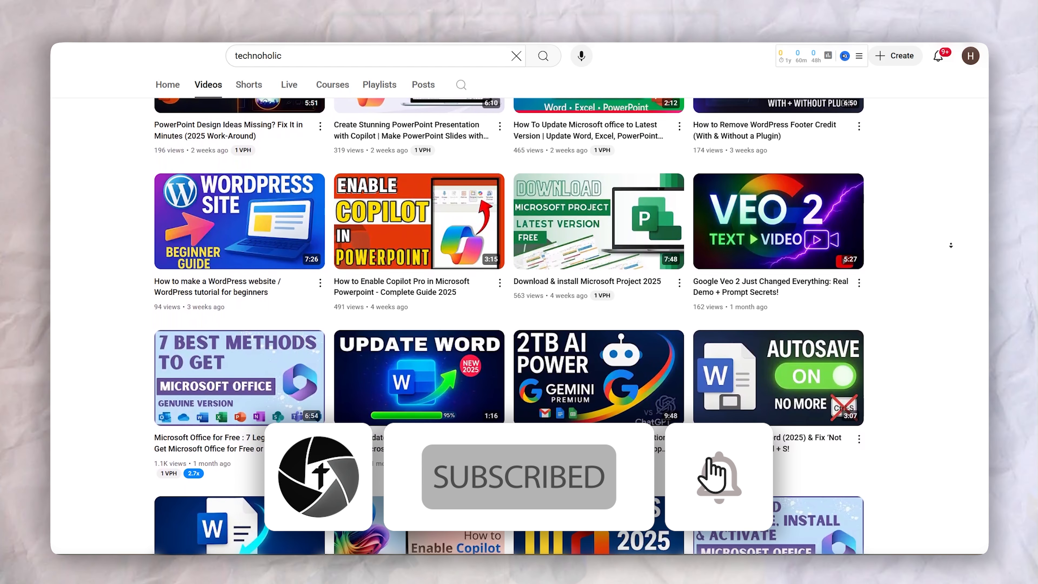
scroll(519, 311, "down", 3)
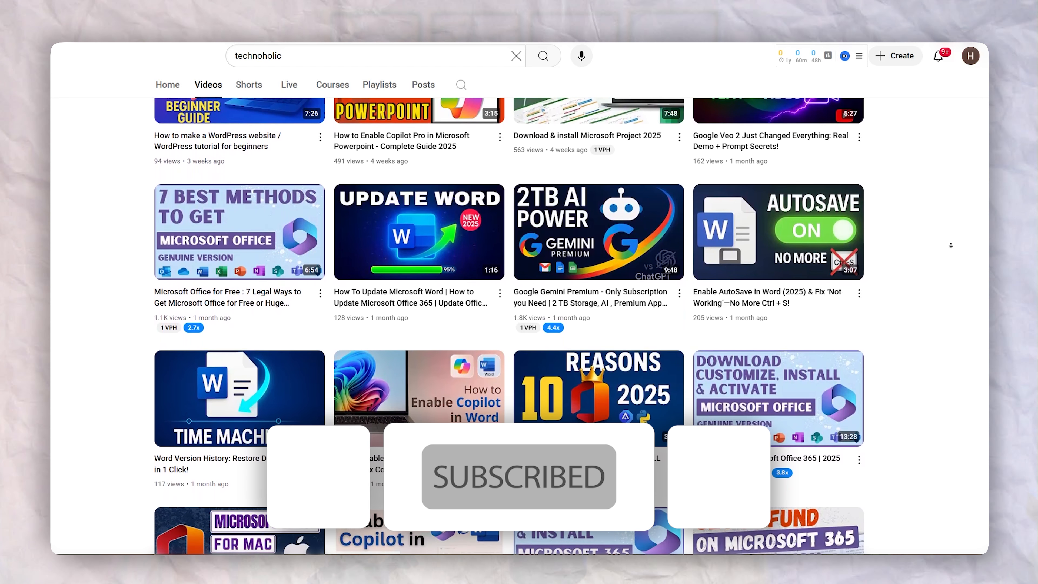
scroll(519, 311, "down", 3)
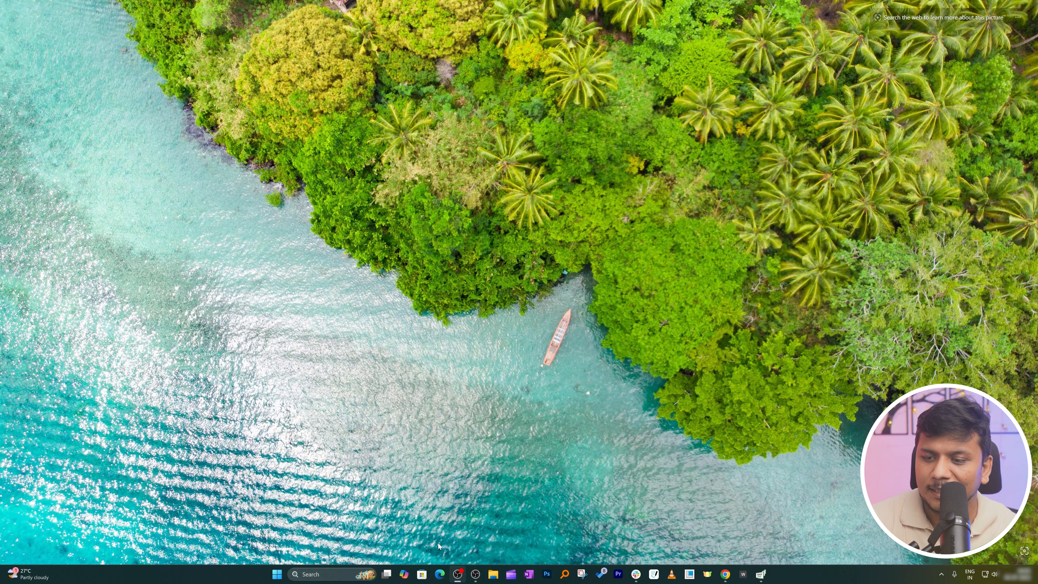
Open Outlook and maximize its window
key("super")
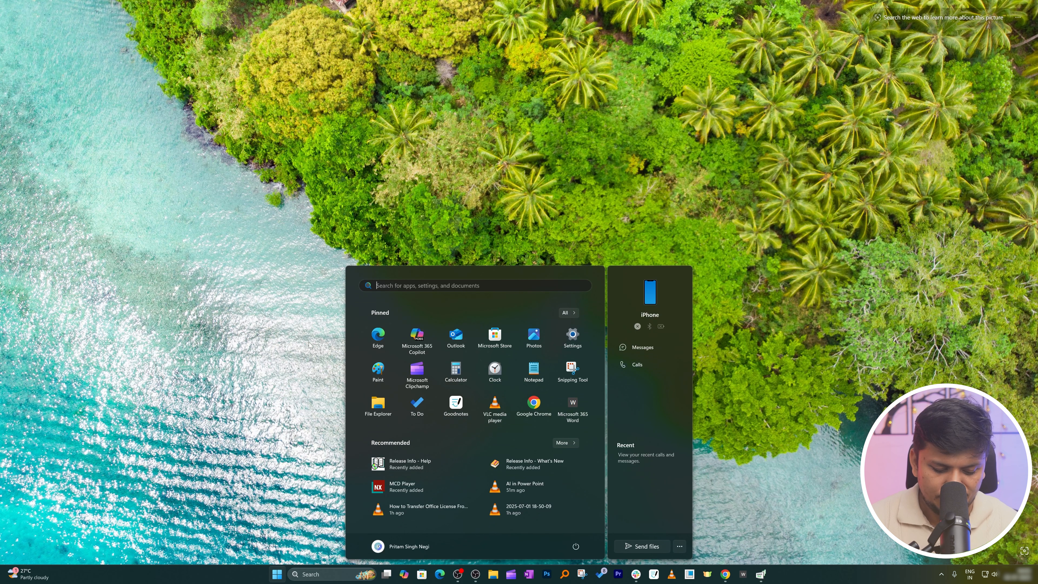
type("outlook")
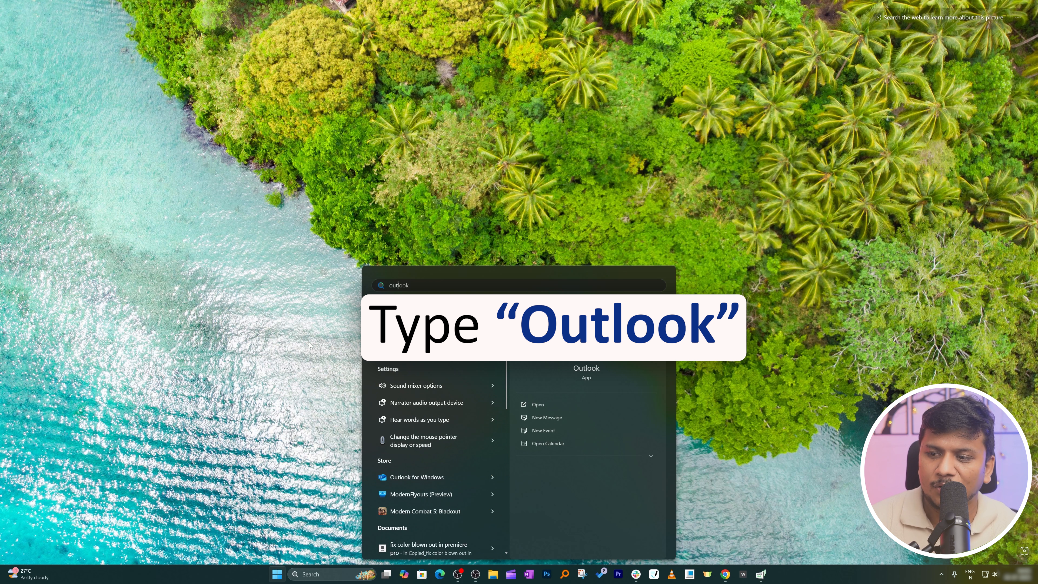
key("Return")
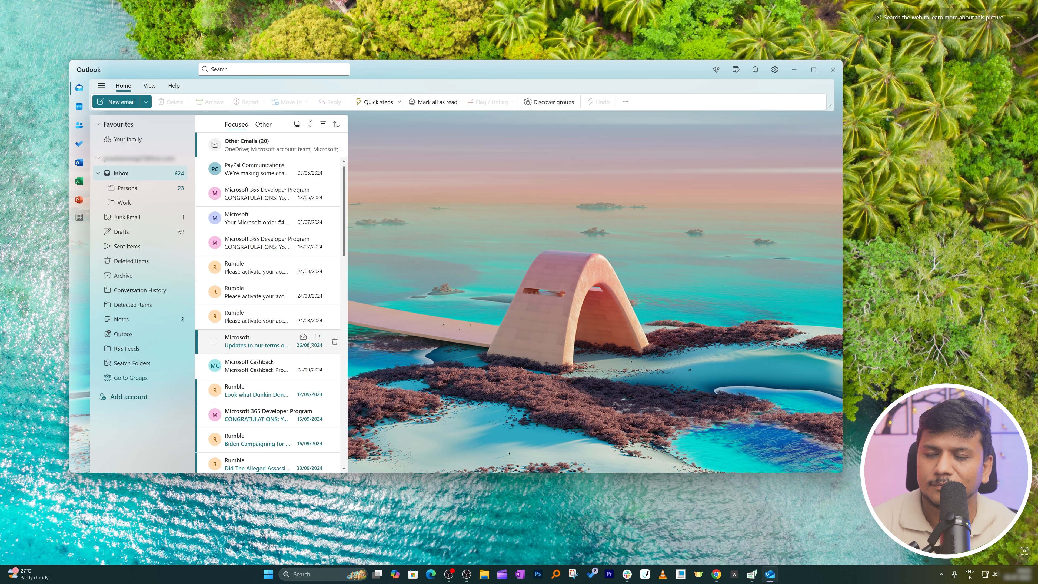
left_click(813, 69)
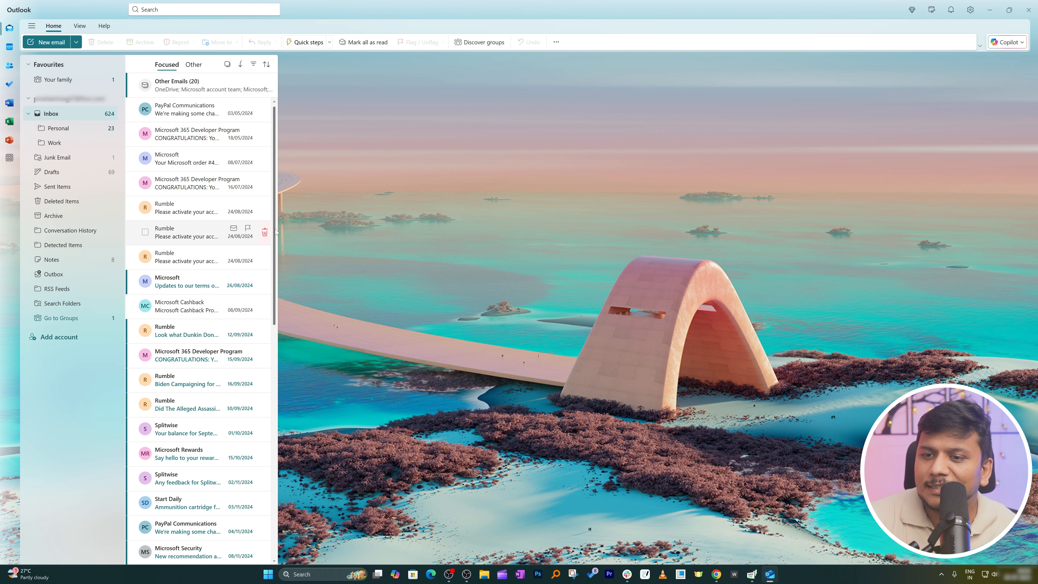
Open the Microsoft 365 Developer Program email dated 16/07/2024 and start a reply to all
left_click(190, 182)
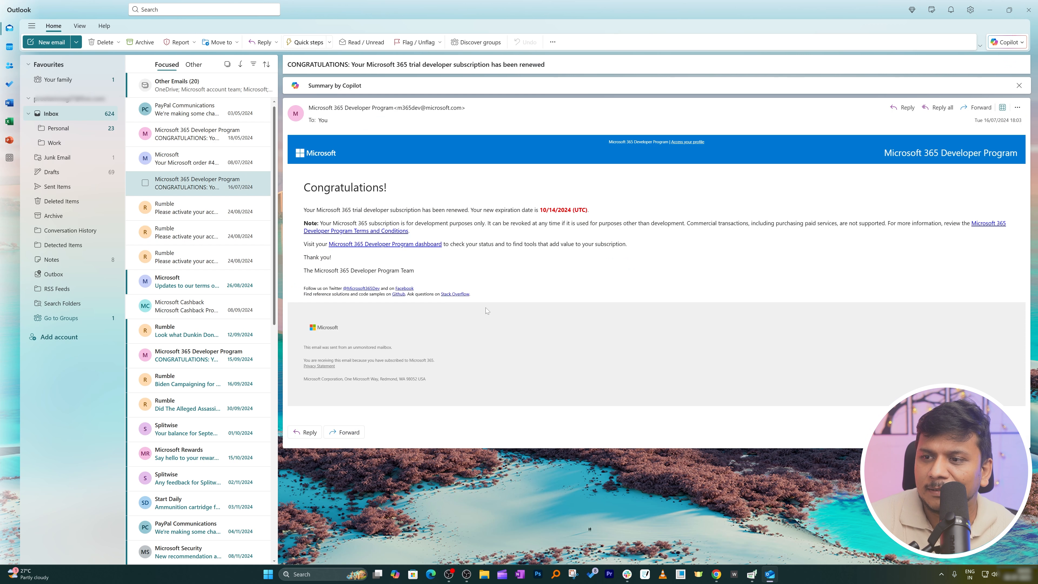
left_click(938, 108)
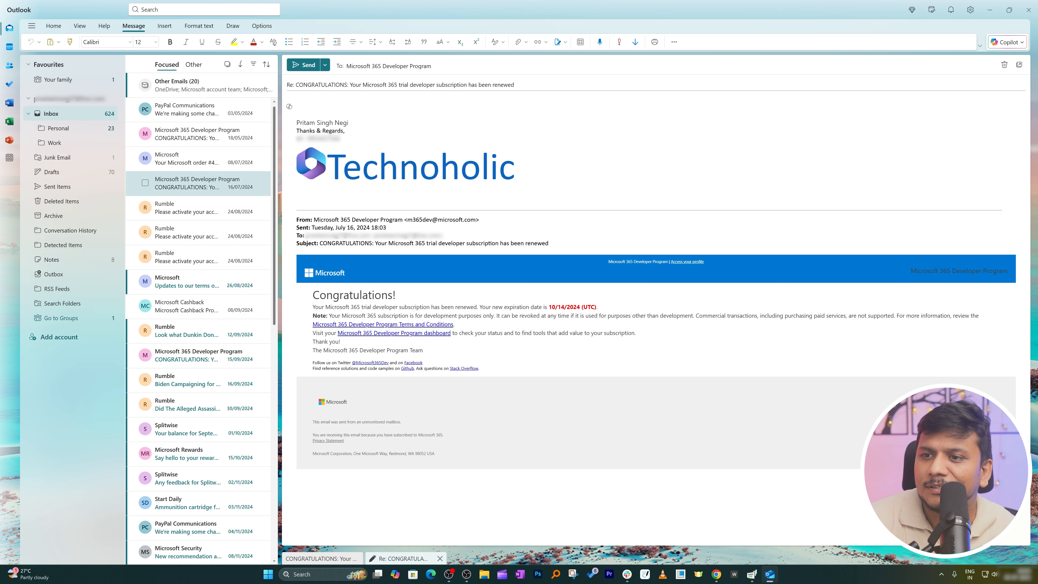
Generate the reply text with Copilot's "Short and friendly message" prompt, check it against the original email and keep it
left_click(289, 107)
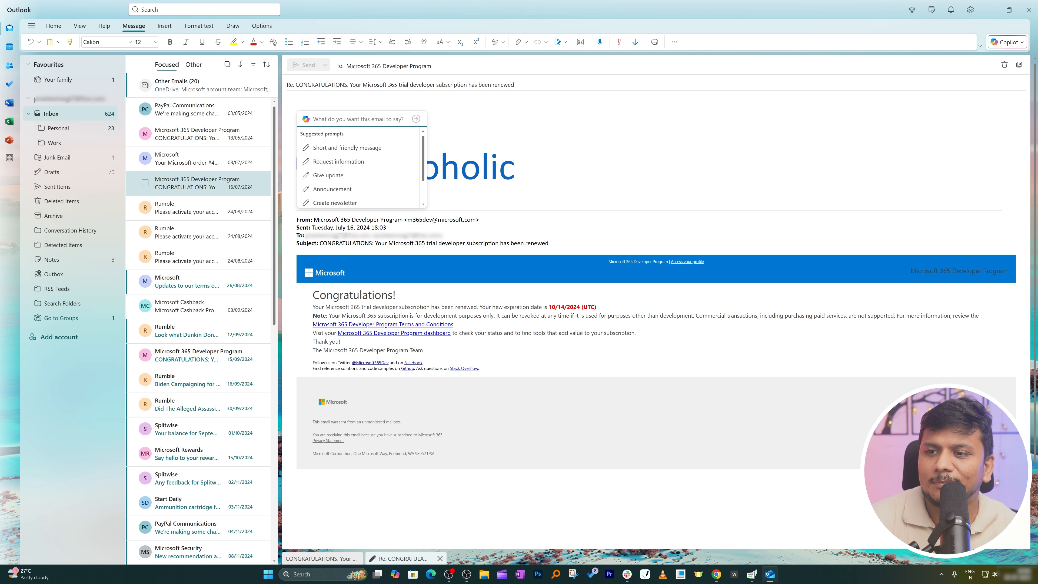
left_click(351, 148)
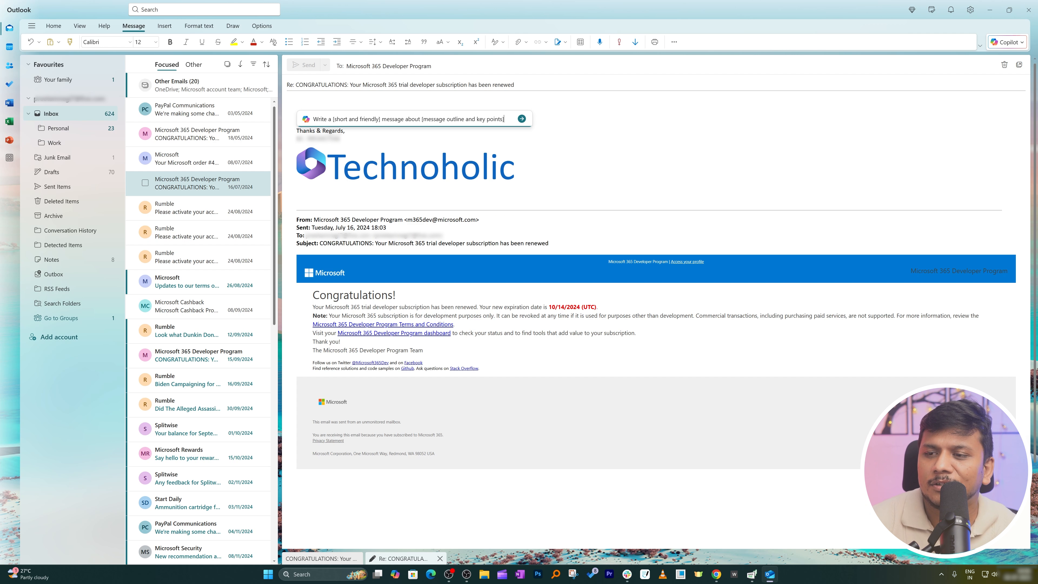
left_click(520, 118)
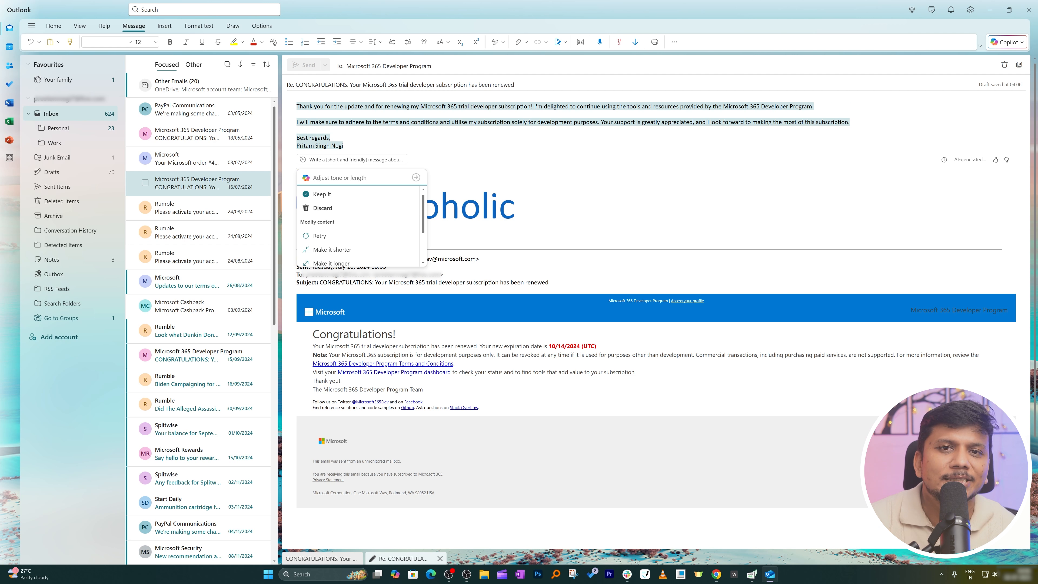
scroll(435, 170, "down", 5)
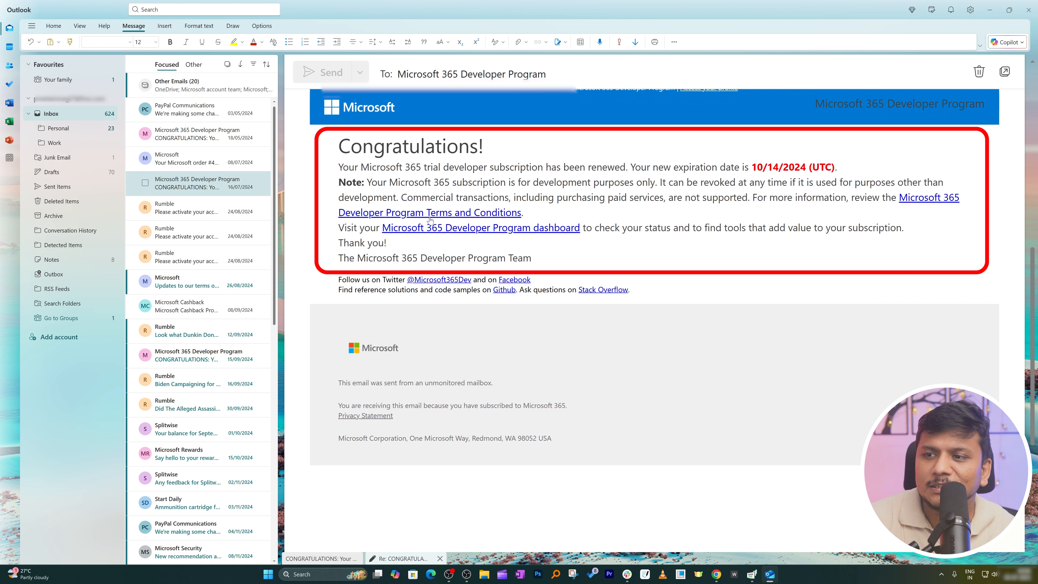
scroll(430, 220, "up", 2)
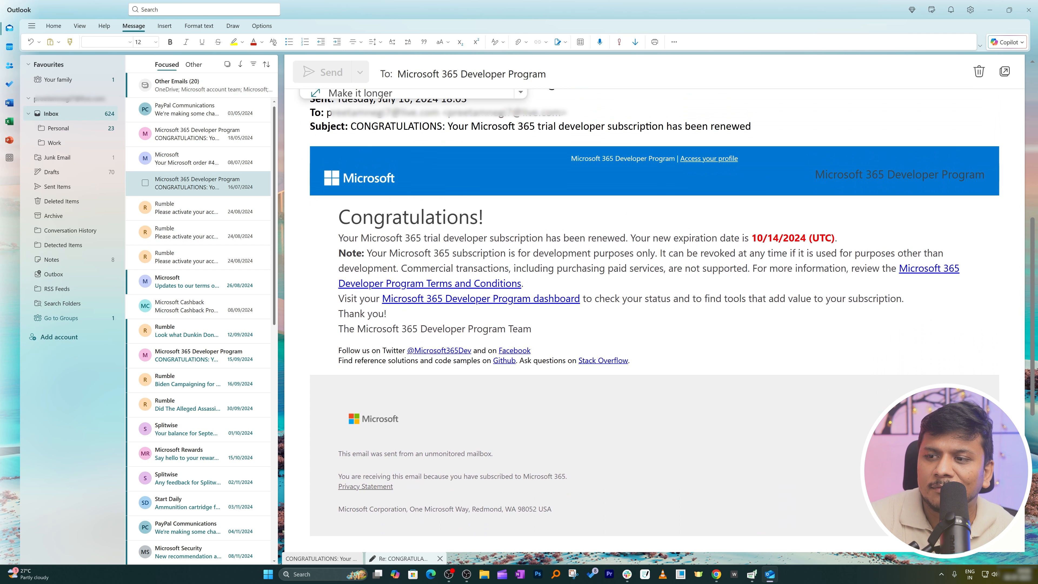
scroll(653, 311, "up", 10)
left_click(340, 329)
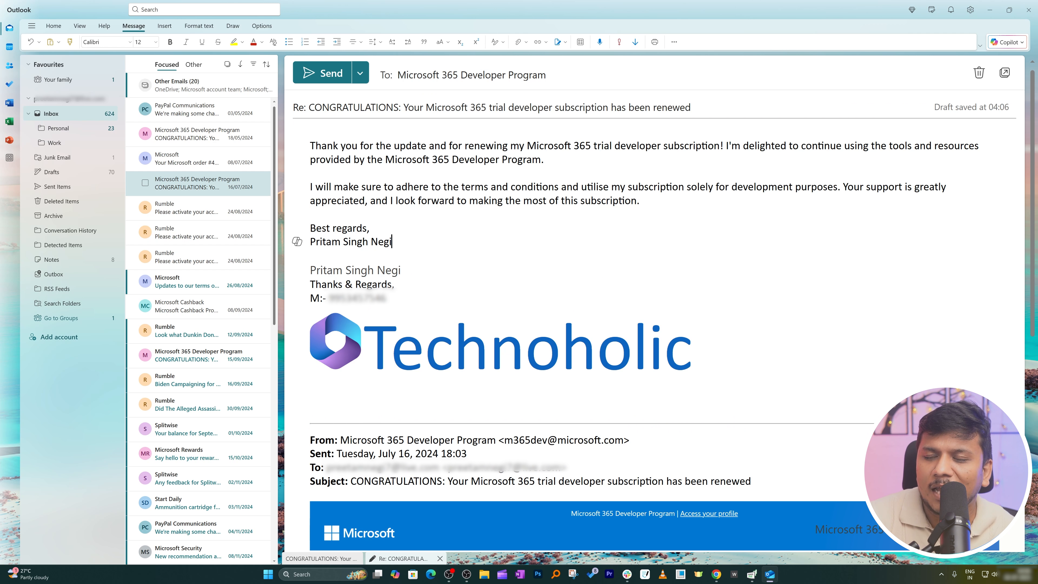
Compare the drafted reply's wording with the content of the original subscription renewal email
scroll(328, 467, "down", 5)
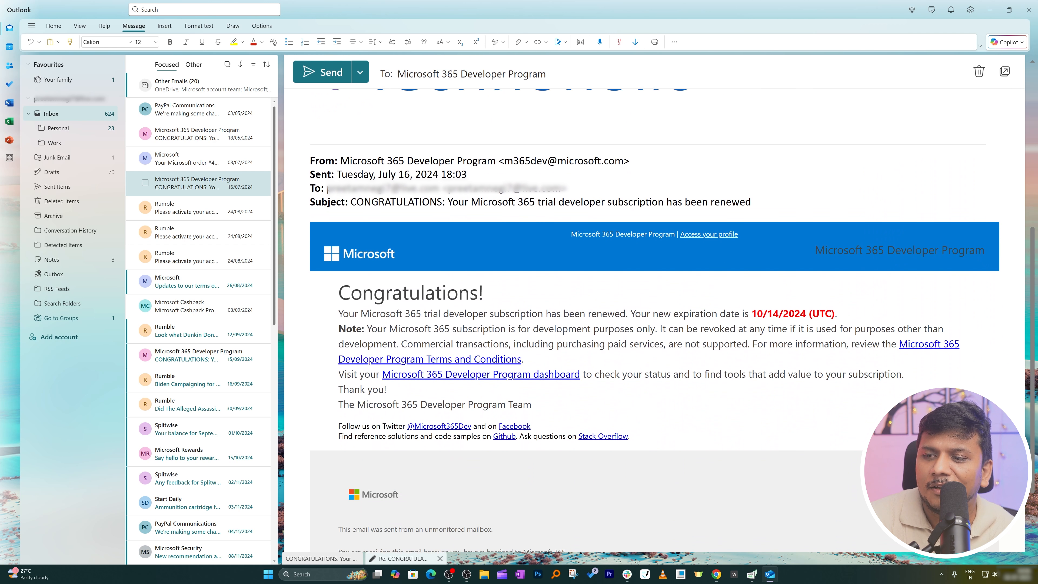
scroll(327, 467, "up", 5)
left_click_drag(316, 145, 656, 145)
left_click(511, 160)
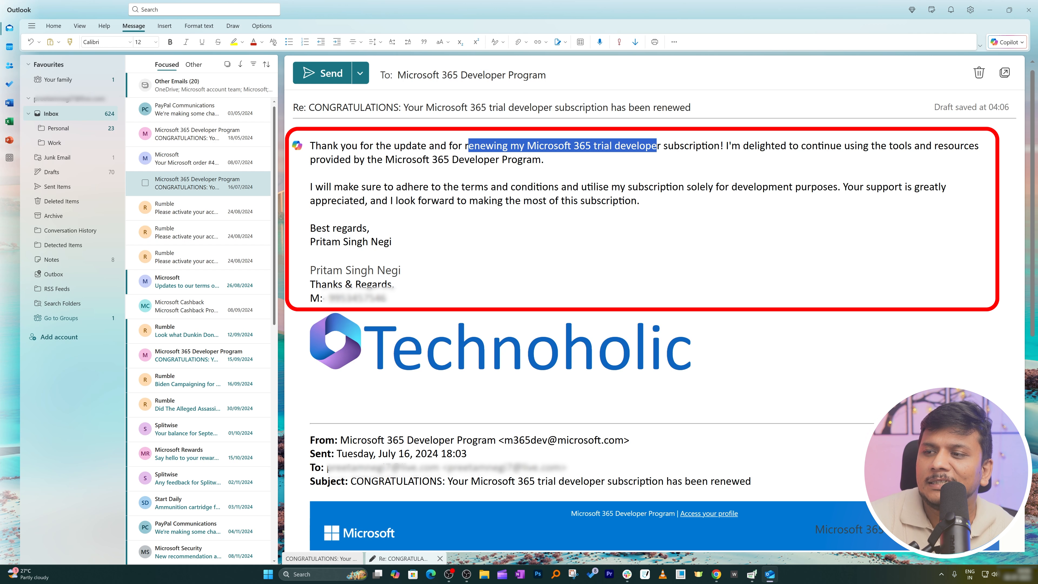
left_click(720, 145)
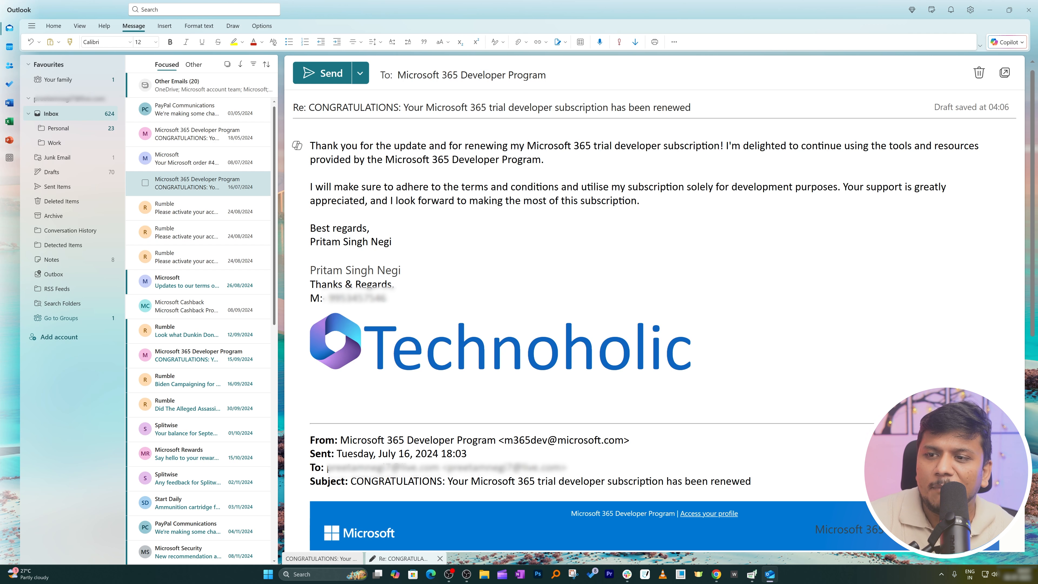
Have Copilot rewrite the whole reply, including the signature lines, with the instruction "i am not happy that you have rejected for my brother"
left_click(297, 145)
key("Escape")
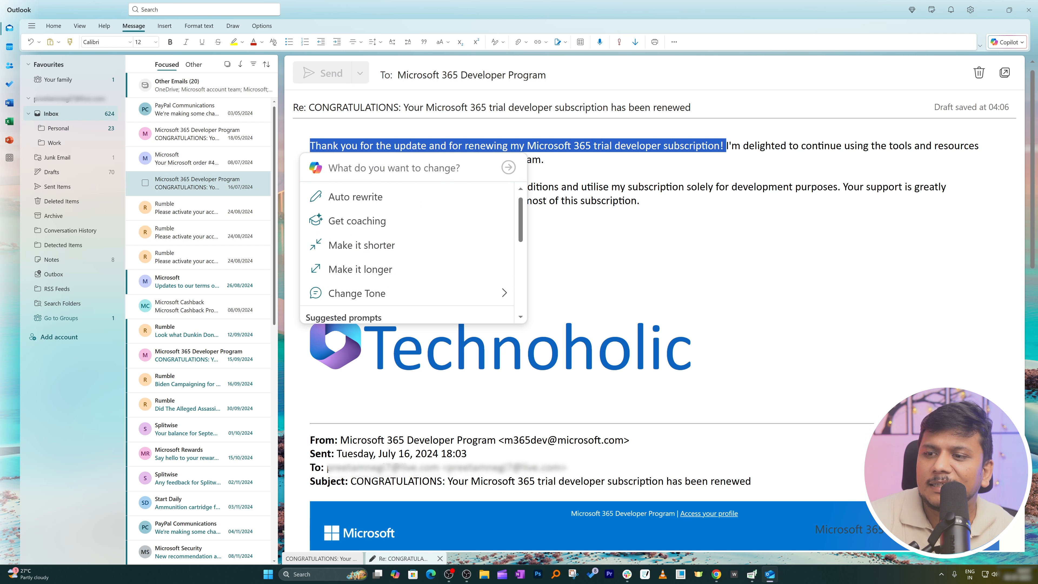
mouse_move(387, 297)
left_mouse_down()
mouse_move(311, 187)
mouse_move(311, 145)
left_mouse_up()
left_click(386, 297)
left_click_drag(386, 297, 321, 145)
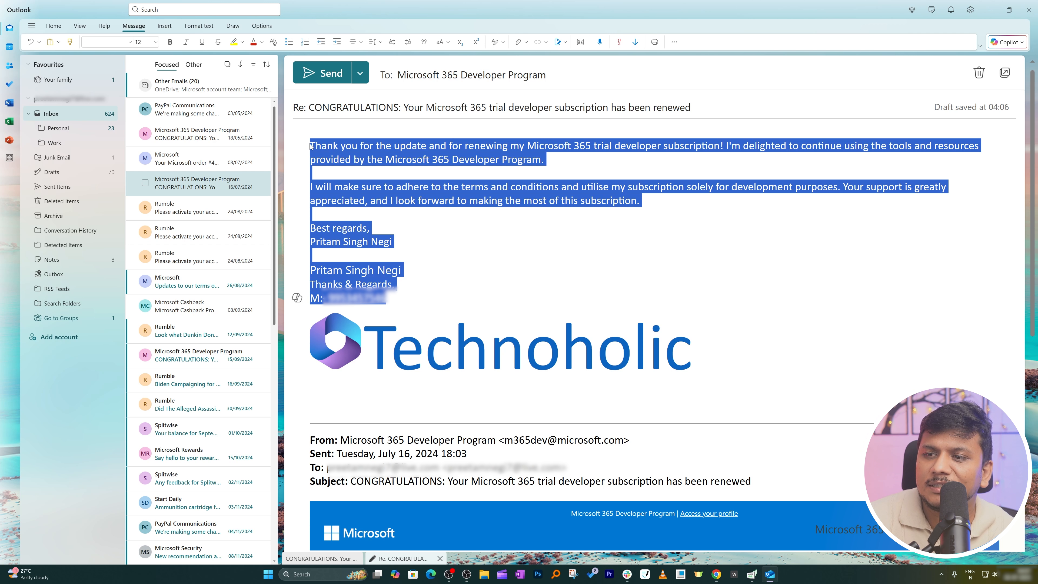
left_click(297, 145)
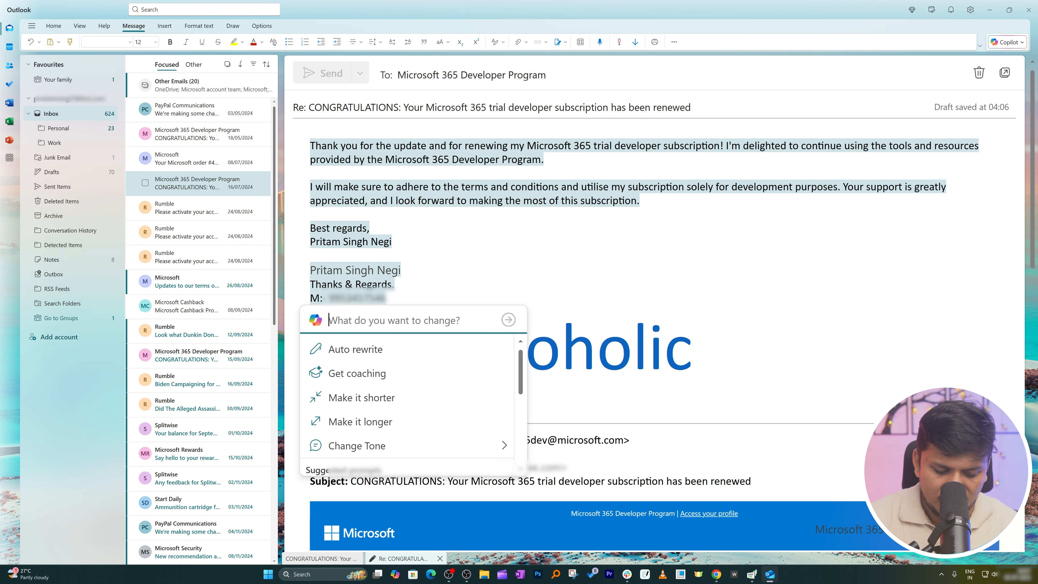
type("i am not ")
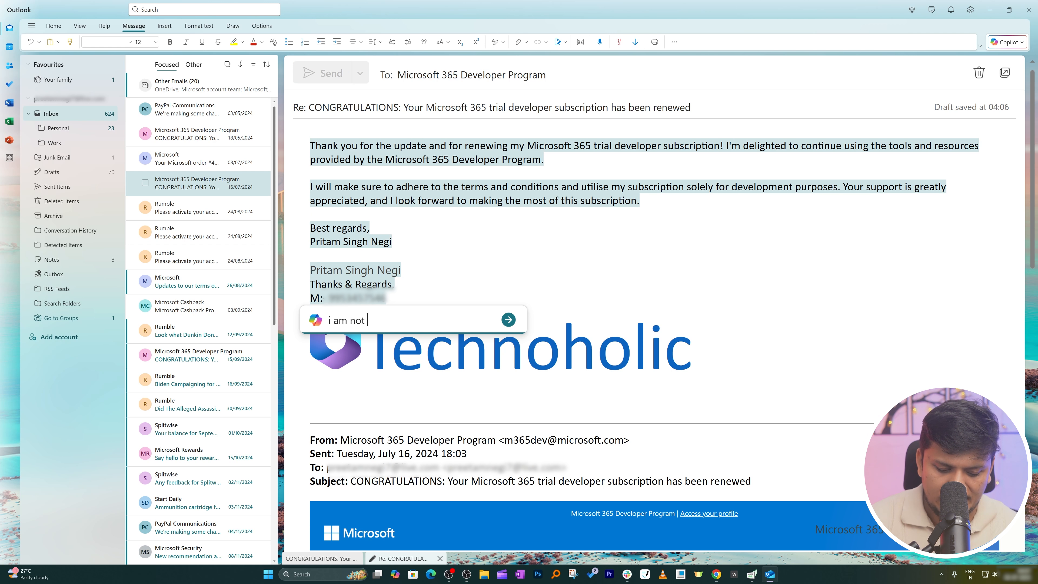
type("happy t")
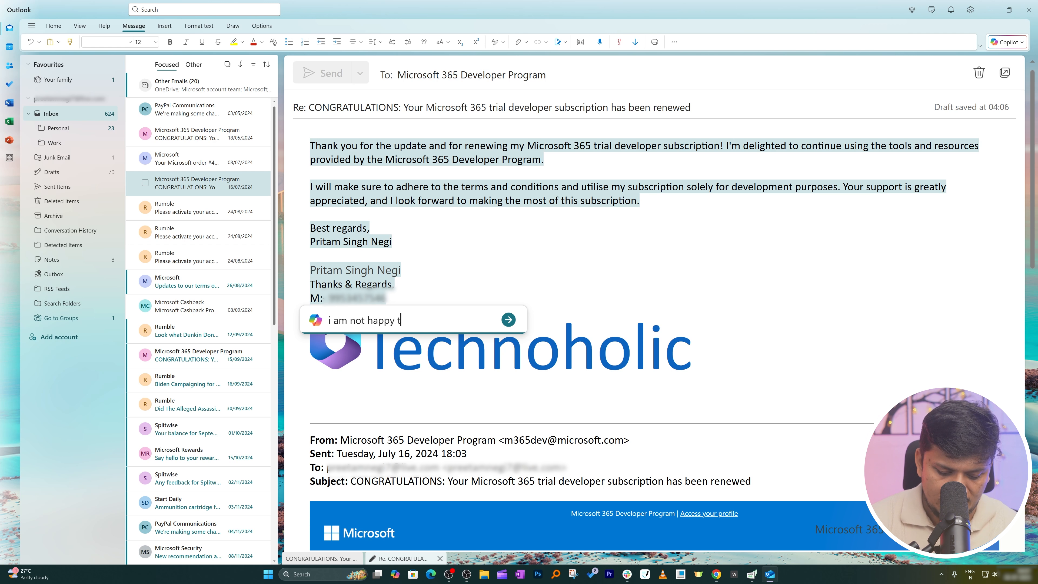
type("hat you ")
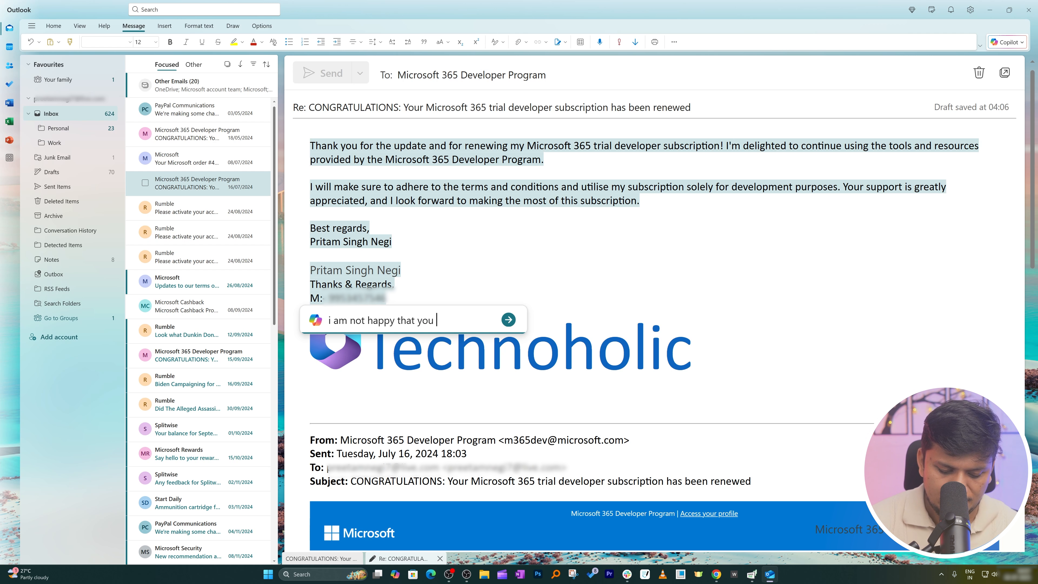
type("have reject")
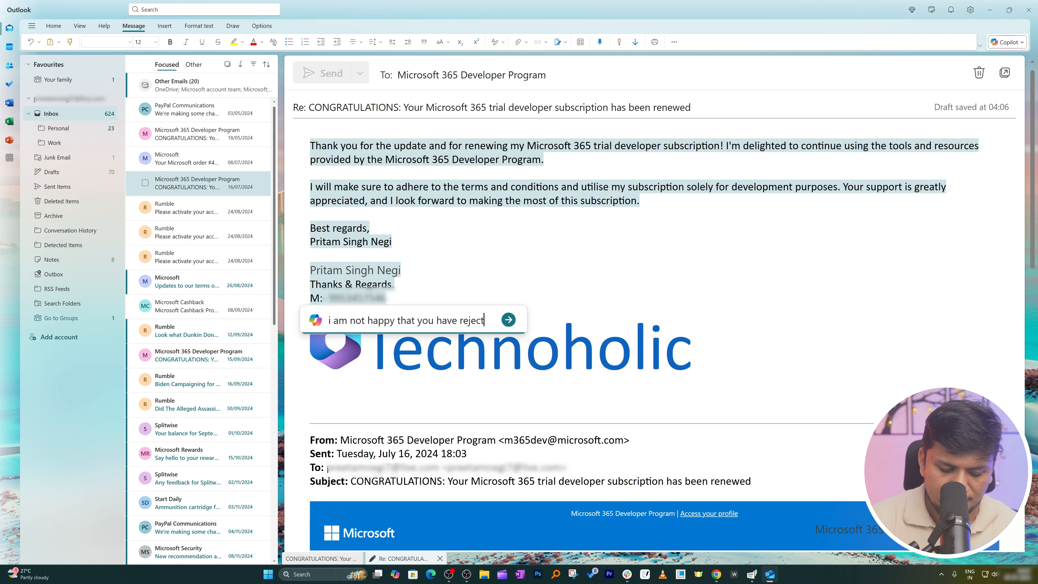
type("ed for my")
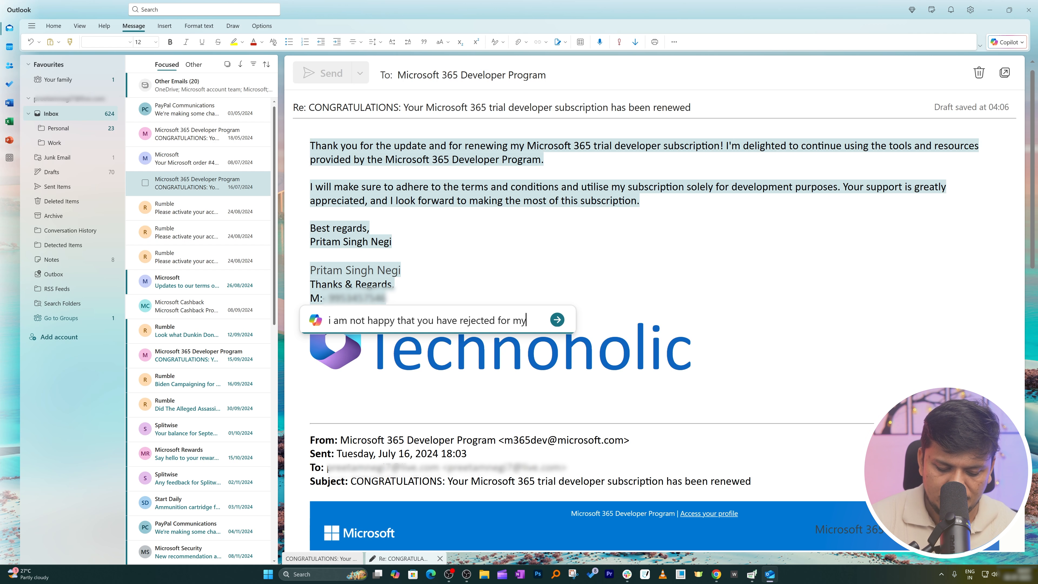
type(" brother")
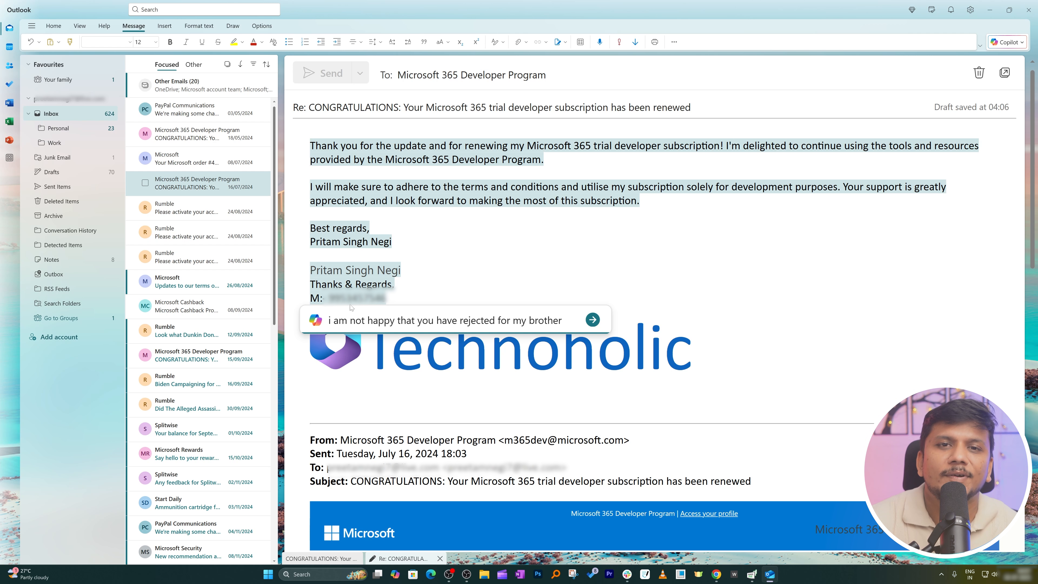
left_click(592, 319)
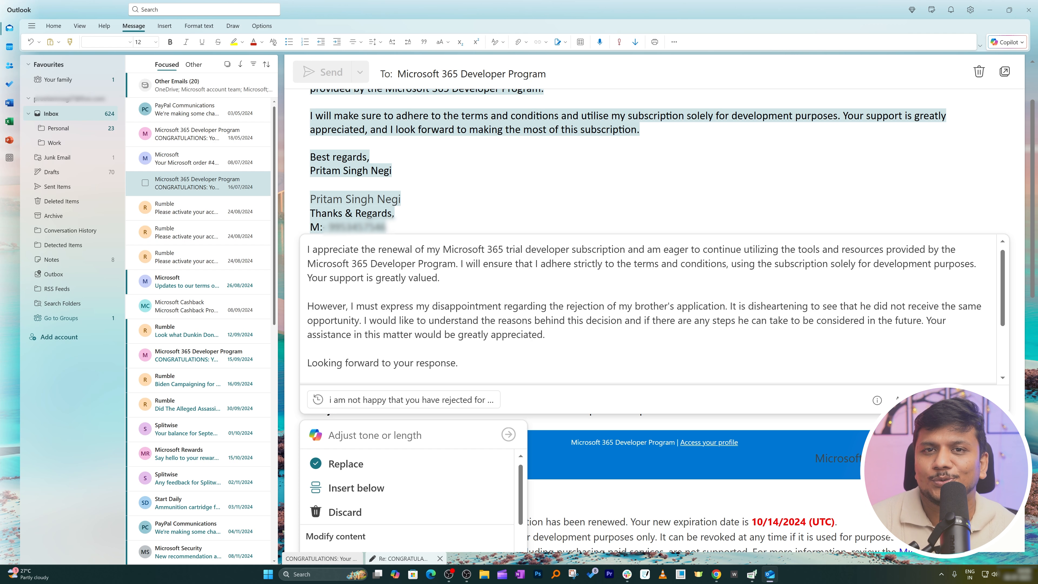
Discard the draft reply to the Microsoft 365 Developer Program
scroll(888, 80, "up", 2)
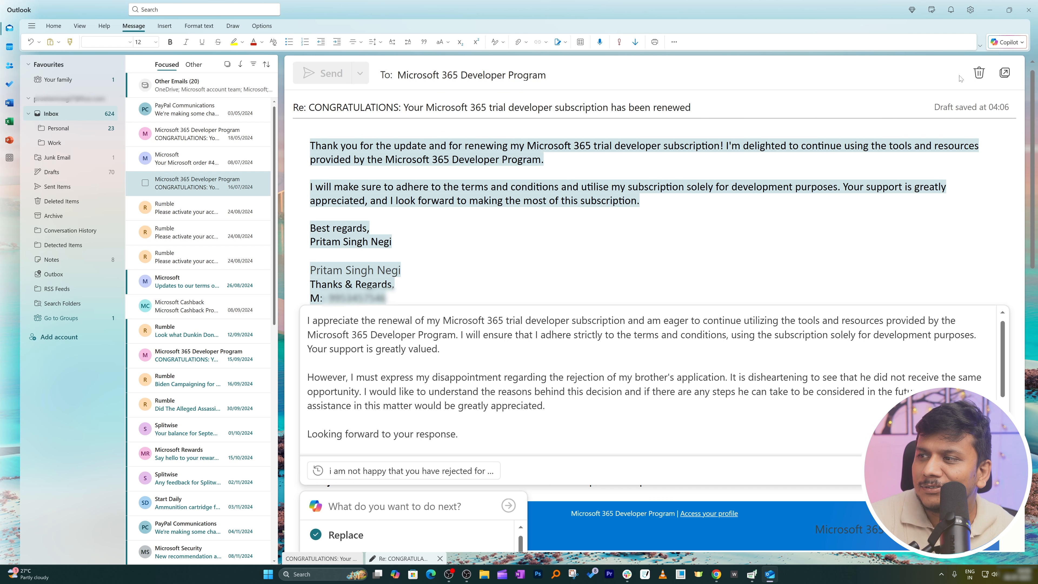
left_click(978, 73)
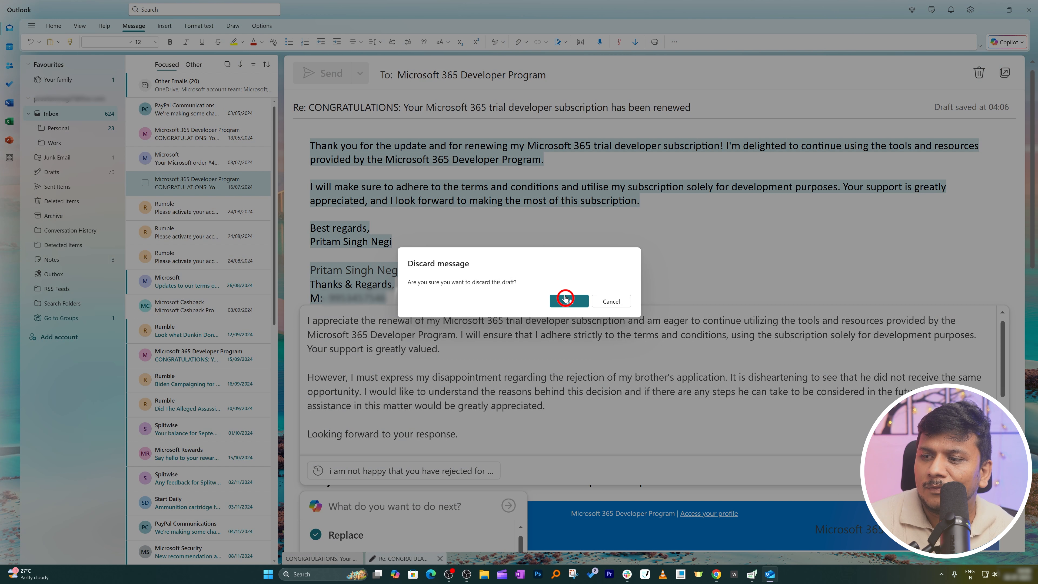
left_click(568, 300)
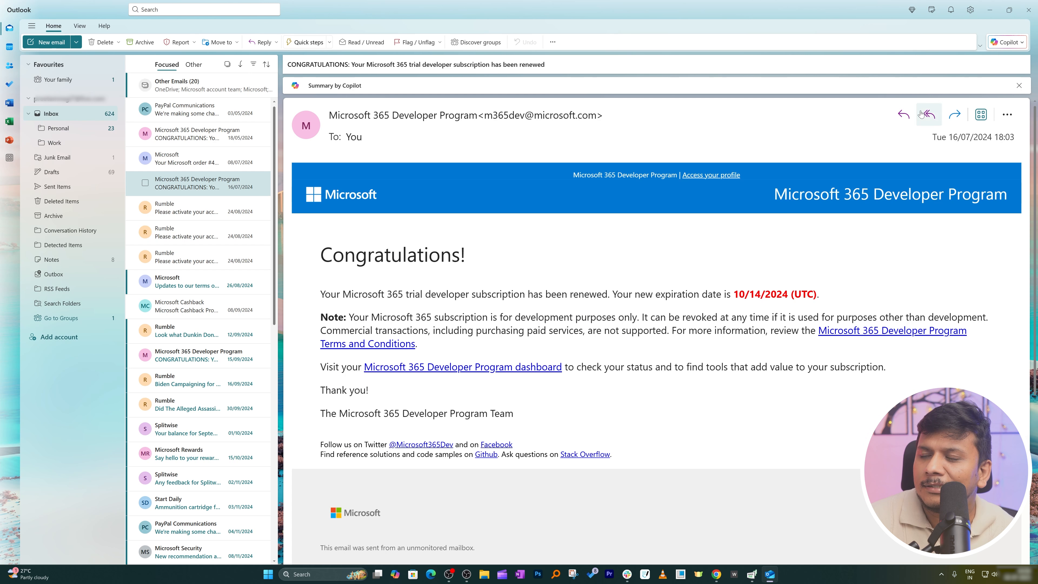
Summarise the Microsoft 365 Developer Program email with Copilot
left_click(1003, 45)
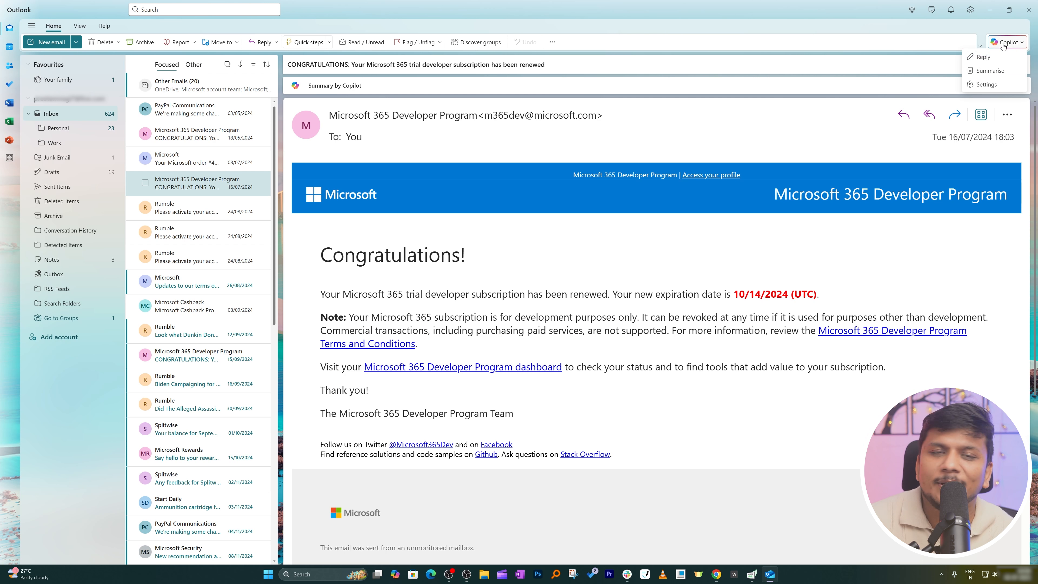
left_click(993, 70)
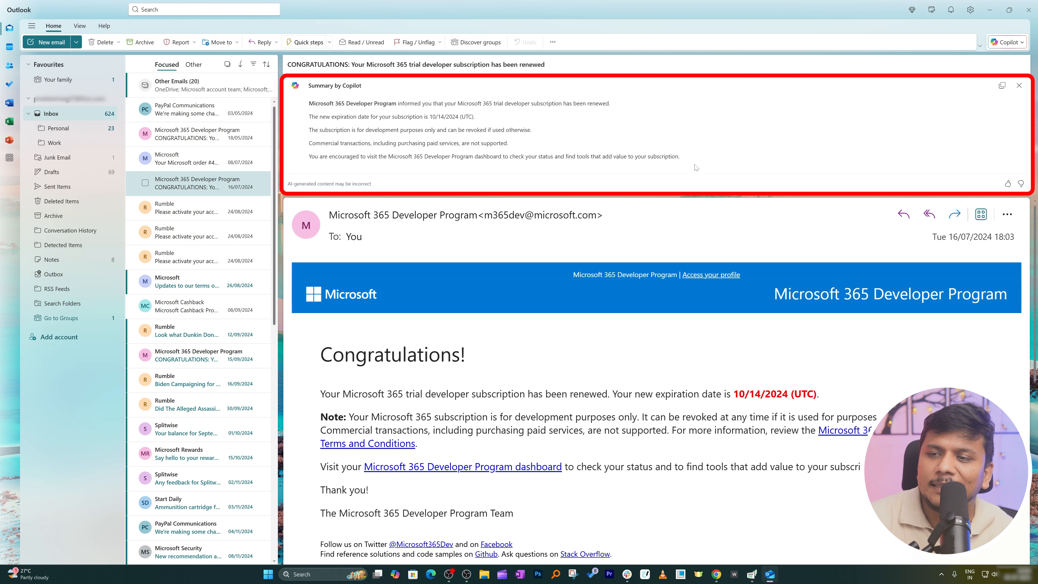
scroll(696, 168, "up", 6)
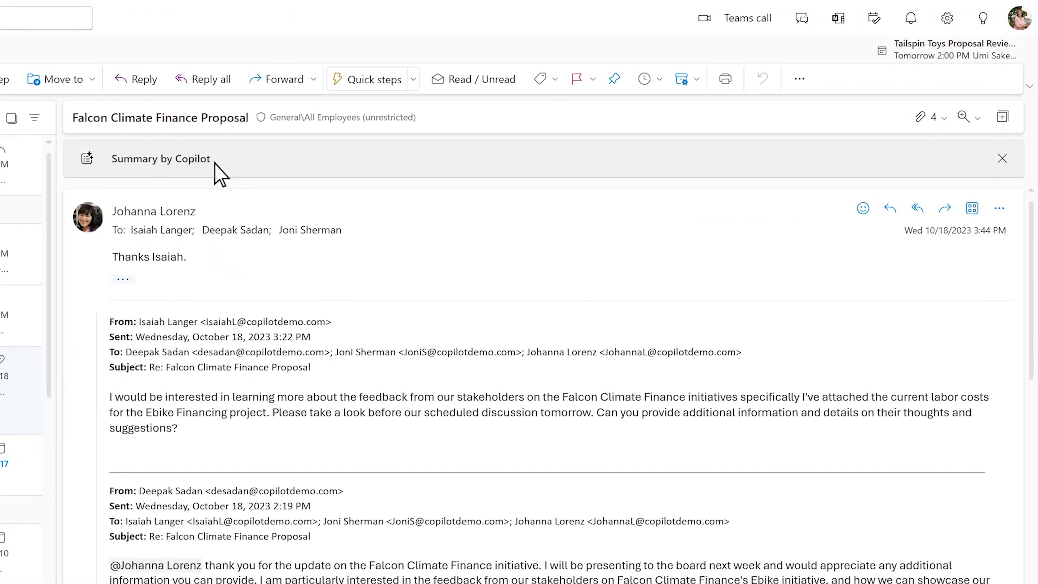
Generate a Copilot summary of the "Falcon Climate Finance Proposal" email thread
left_click(215, 163)
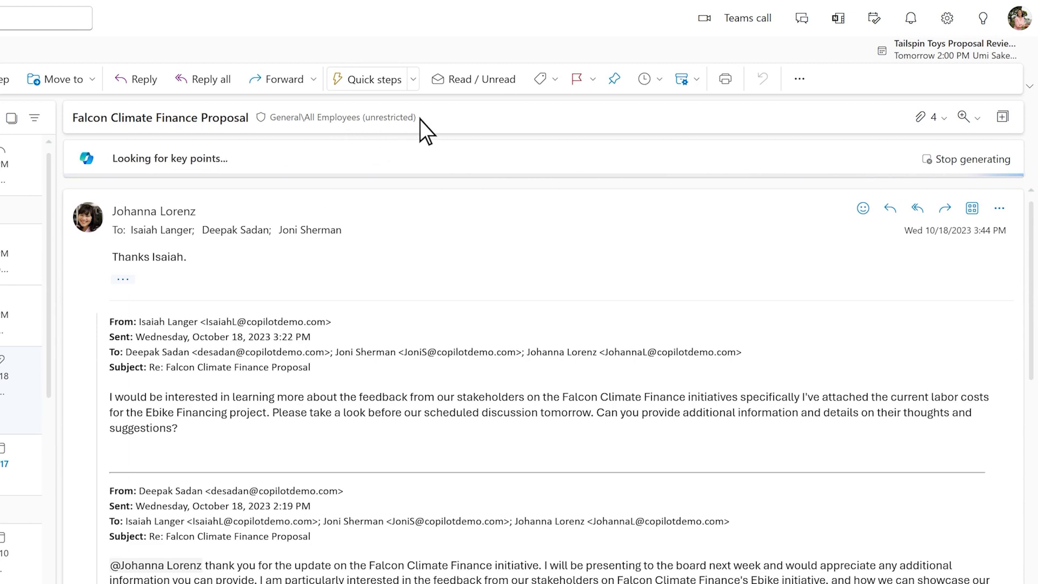